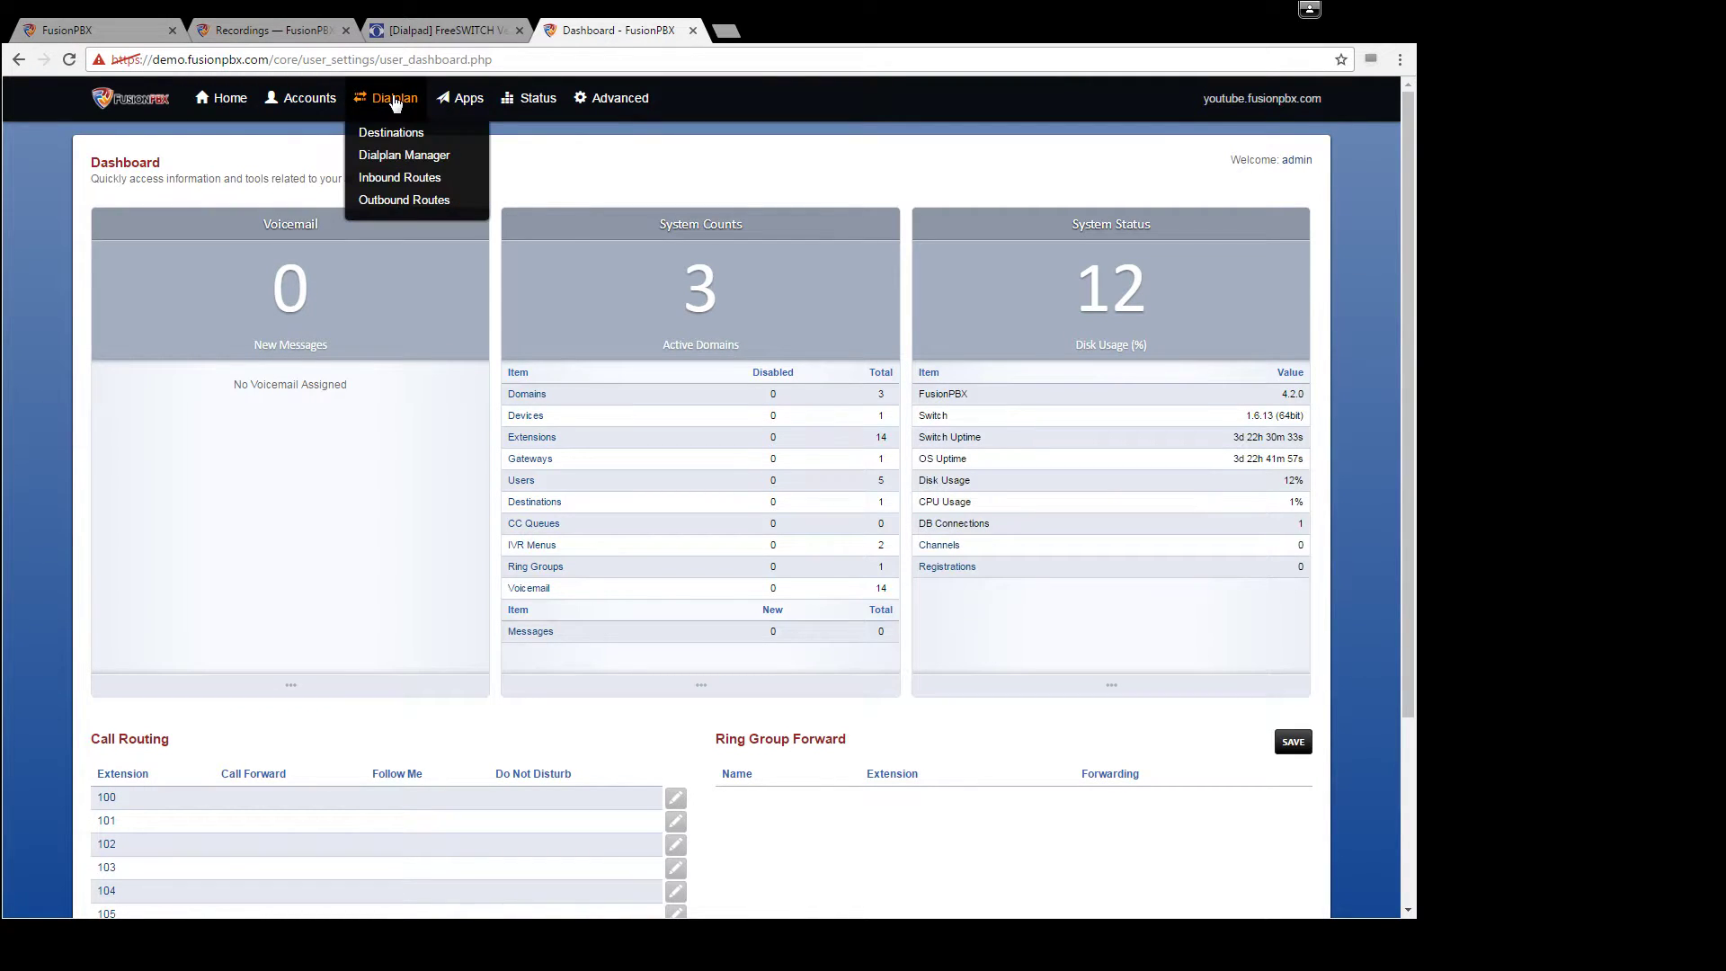
Step: Find the *732 entry in Dialplan Manager and open its recordings dialplan for editing
click(402, 160)
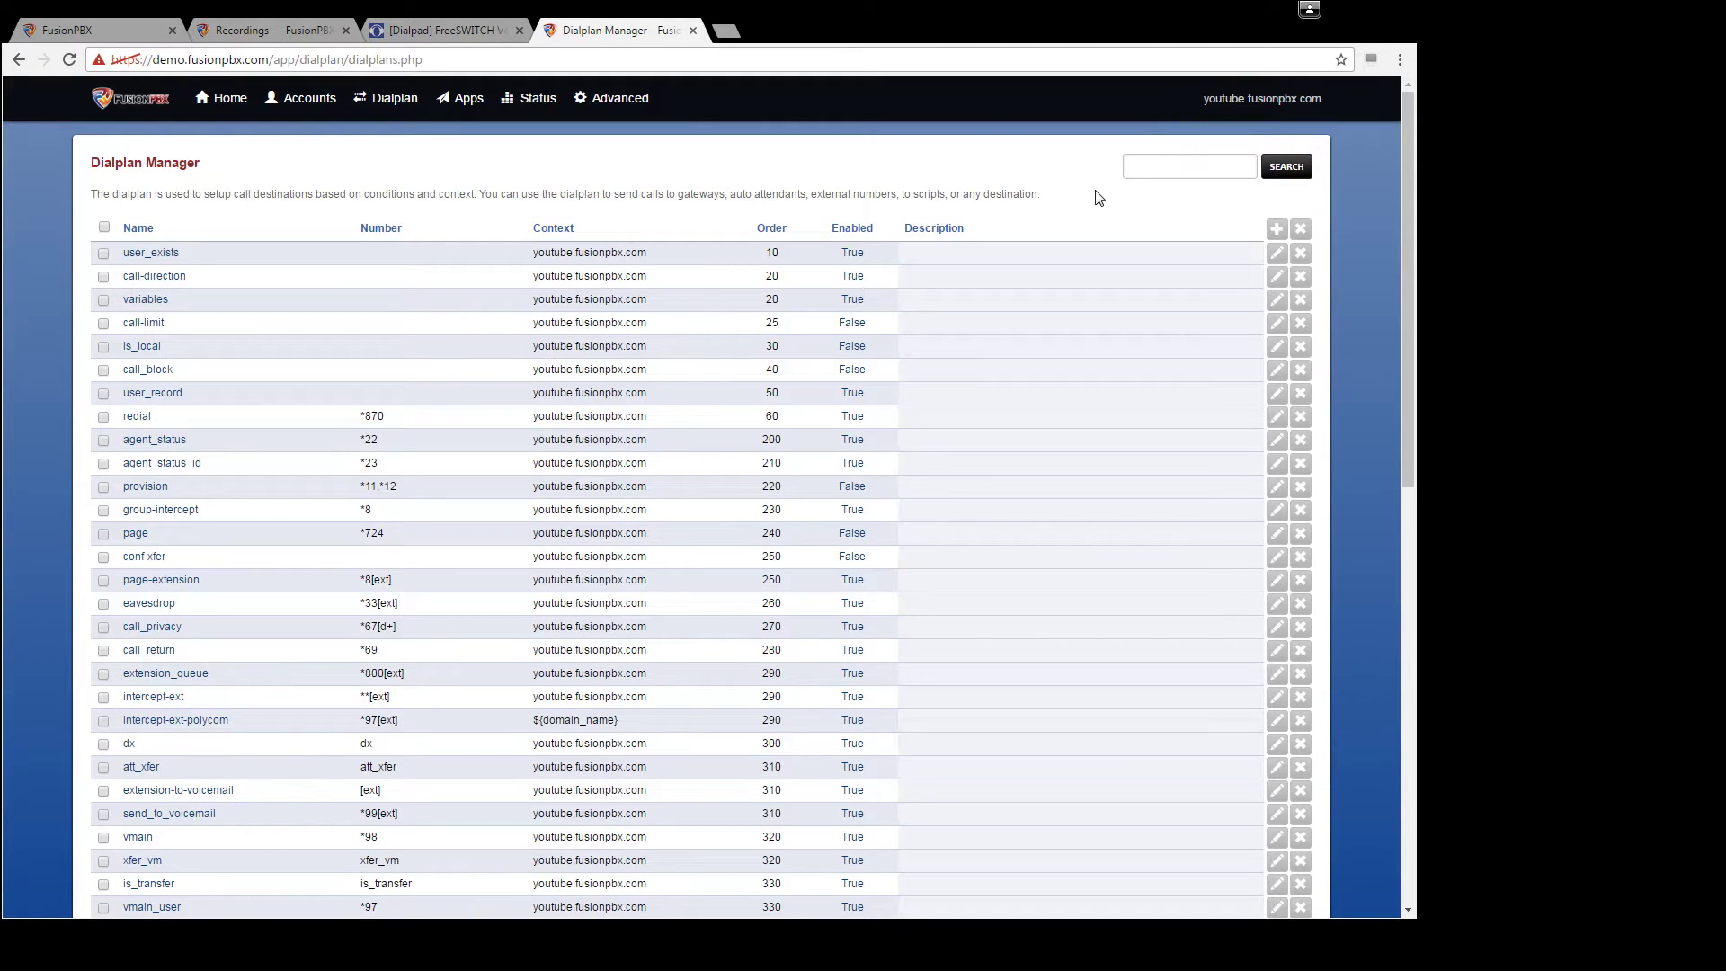
key(ctrl+f)
text(*732)
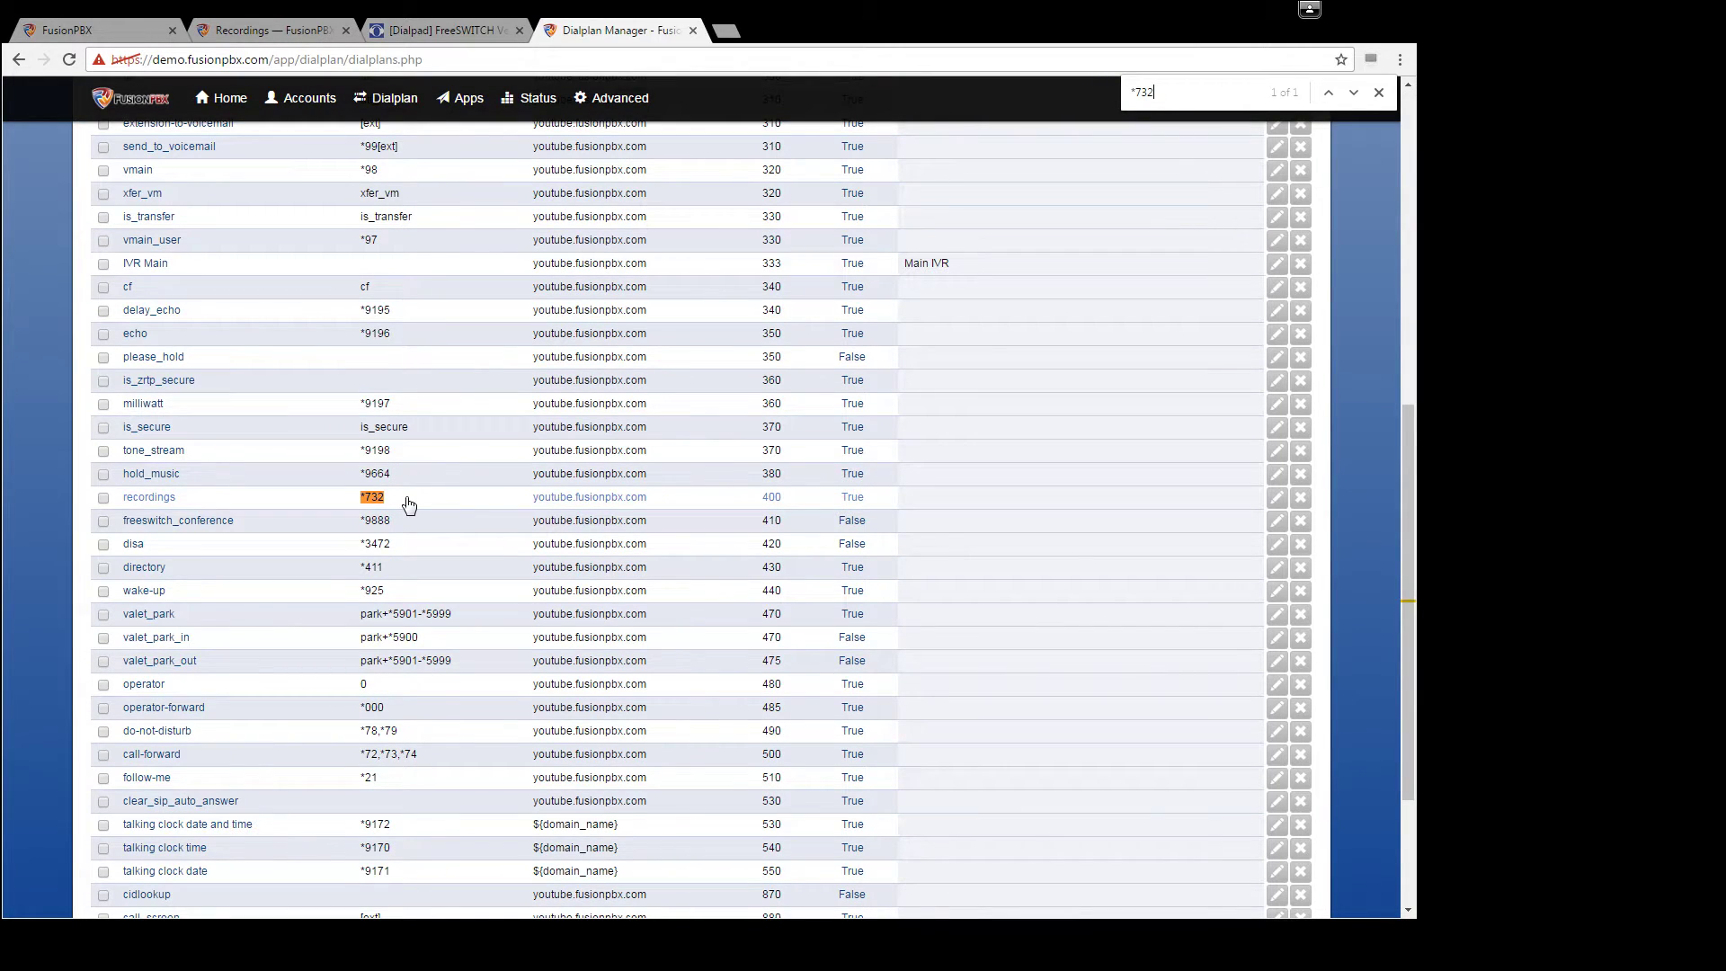
click(151, 498)
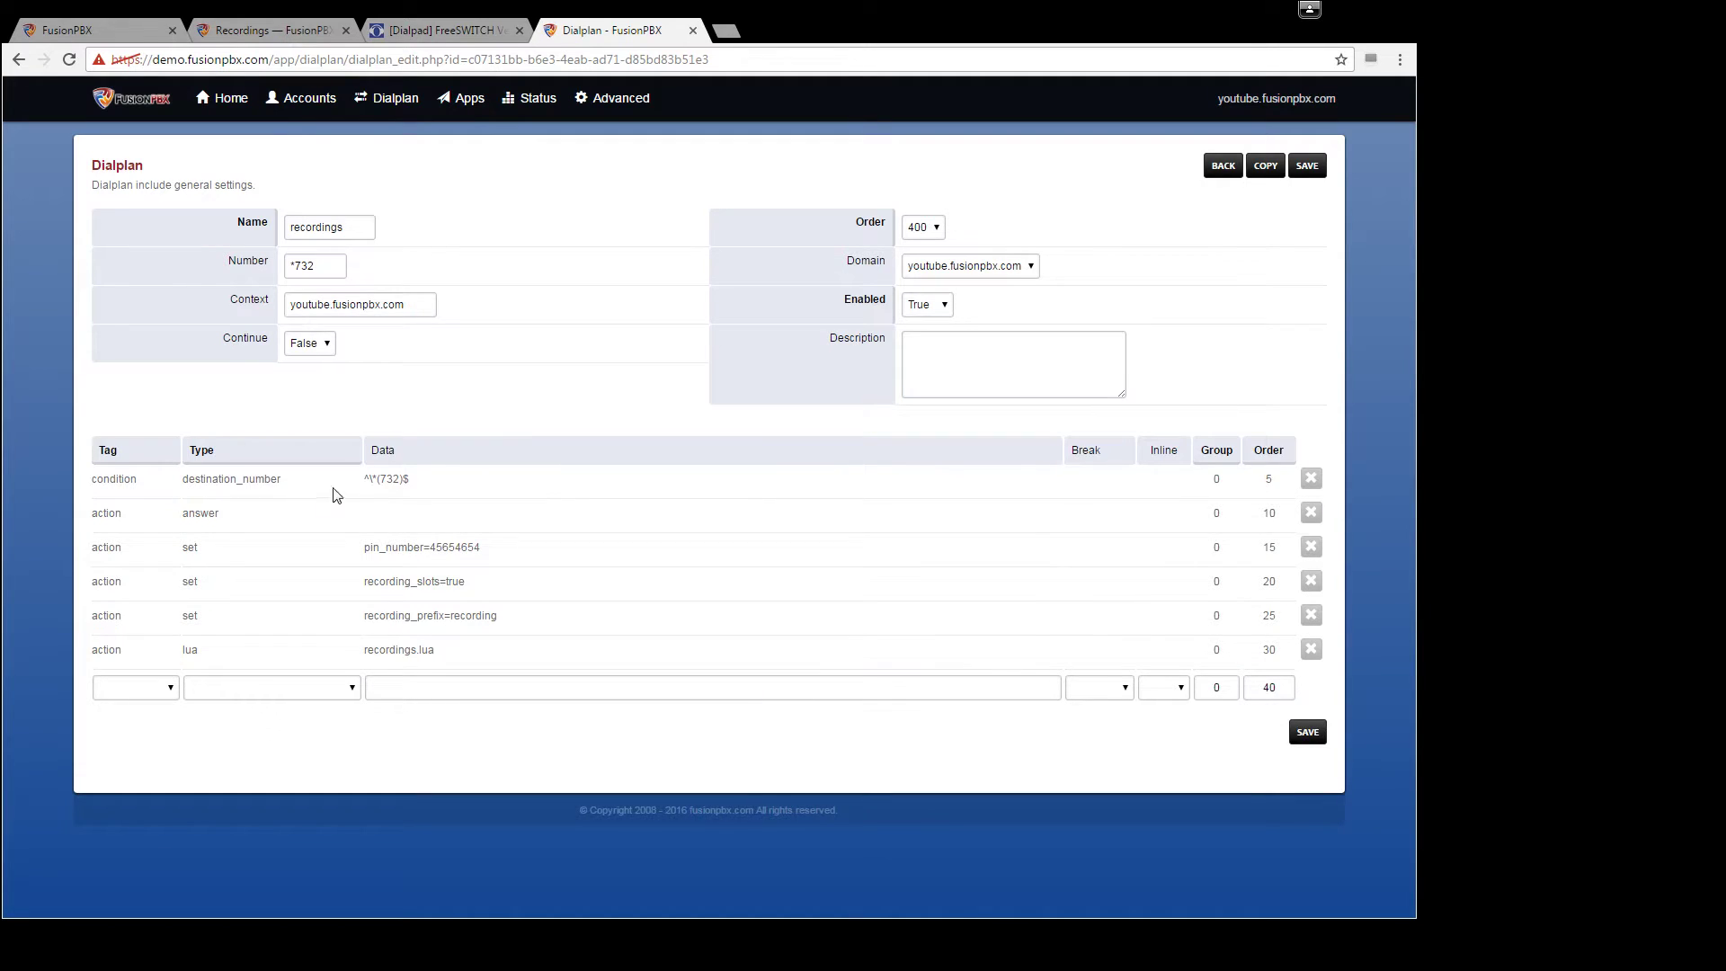
click(437, 549)
drag(438, 549, 528, 540)
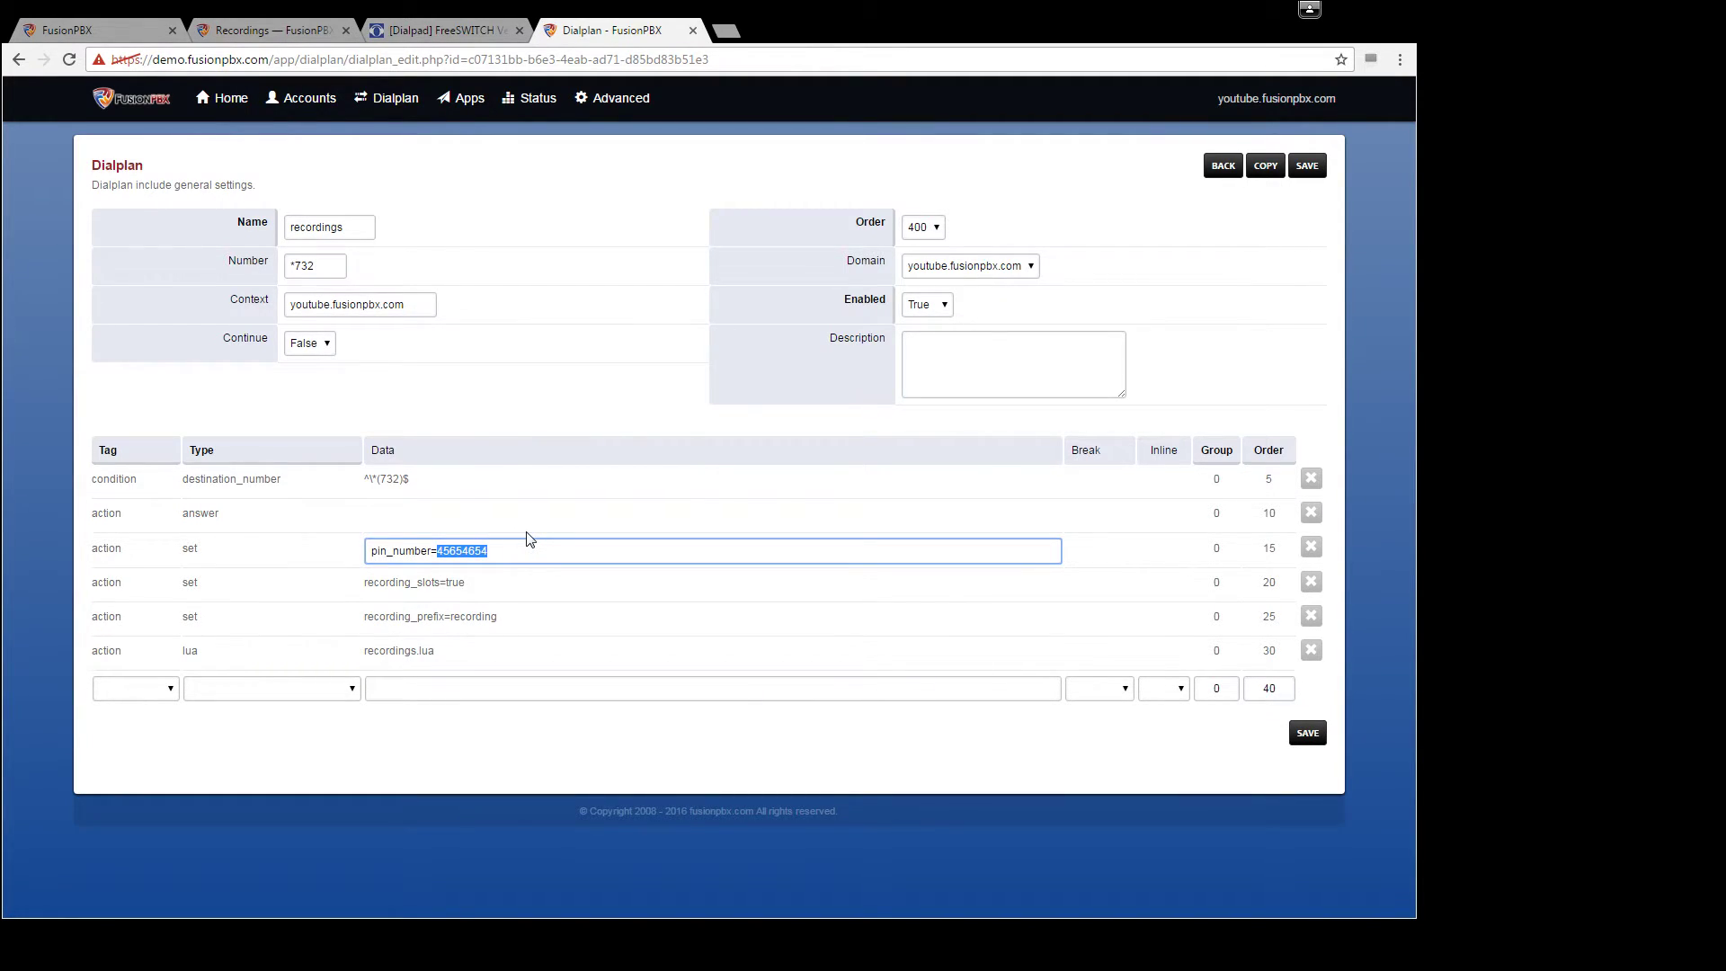
text(8)
text(6753)
text(09)
click(1307, 165)
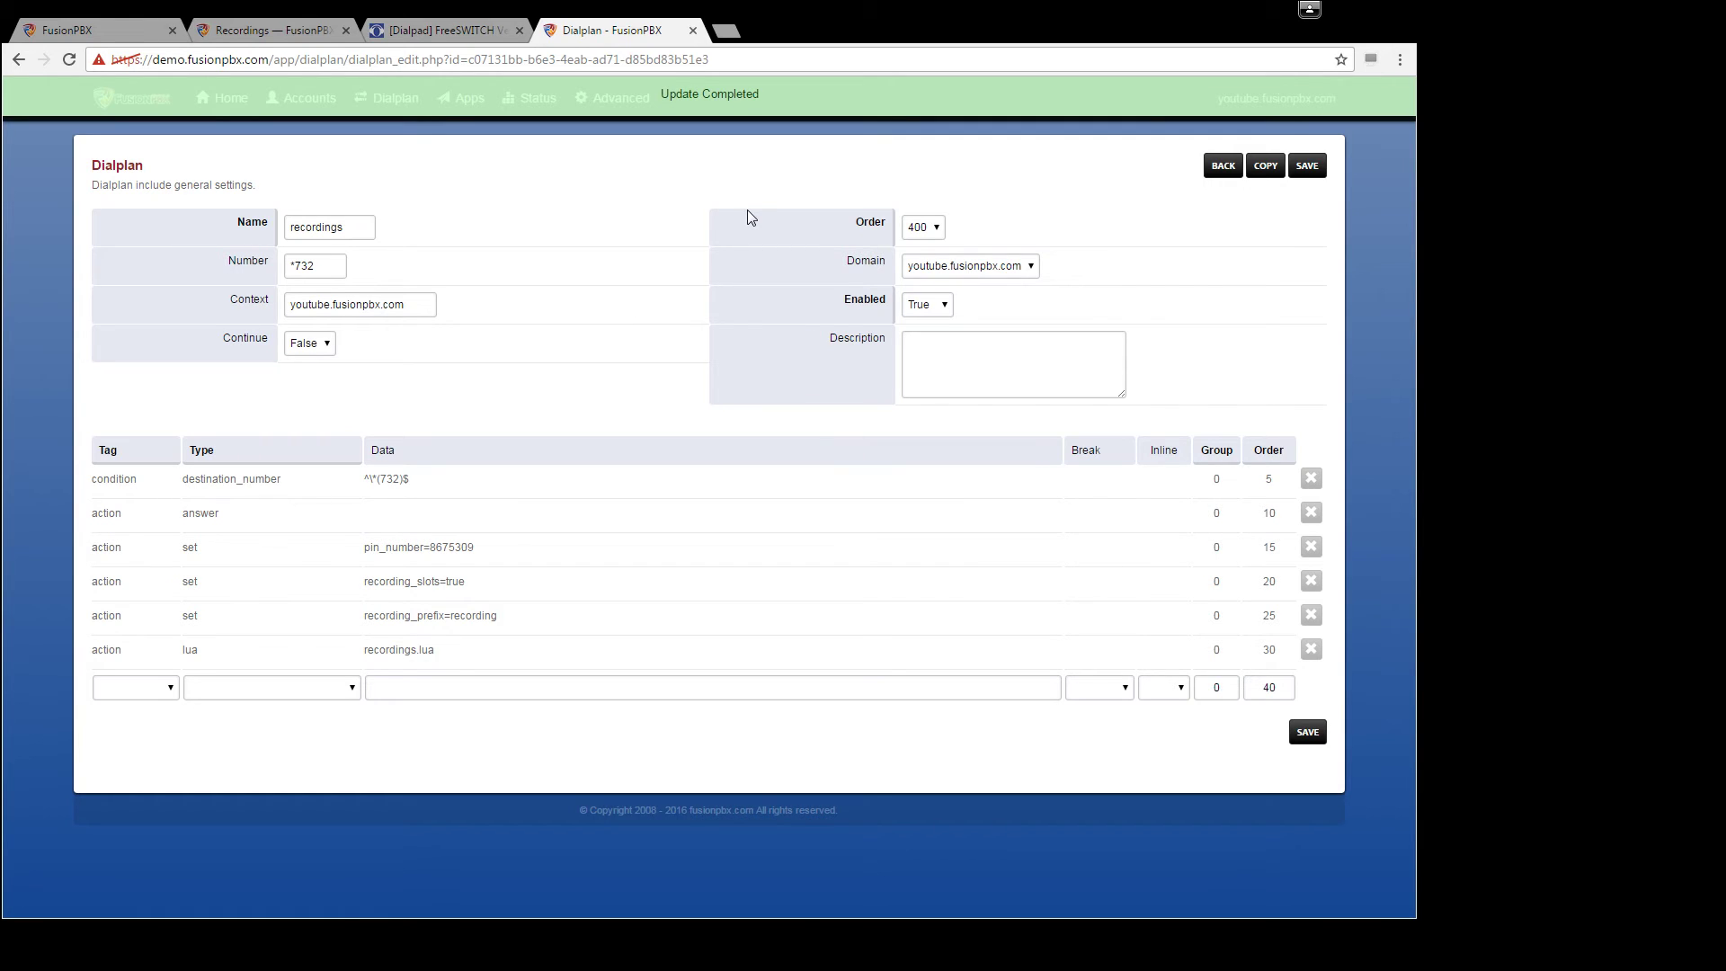
click(538, 618)
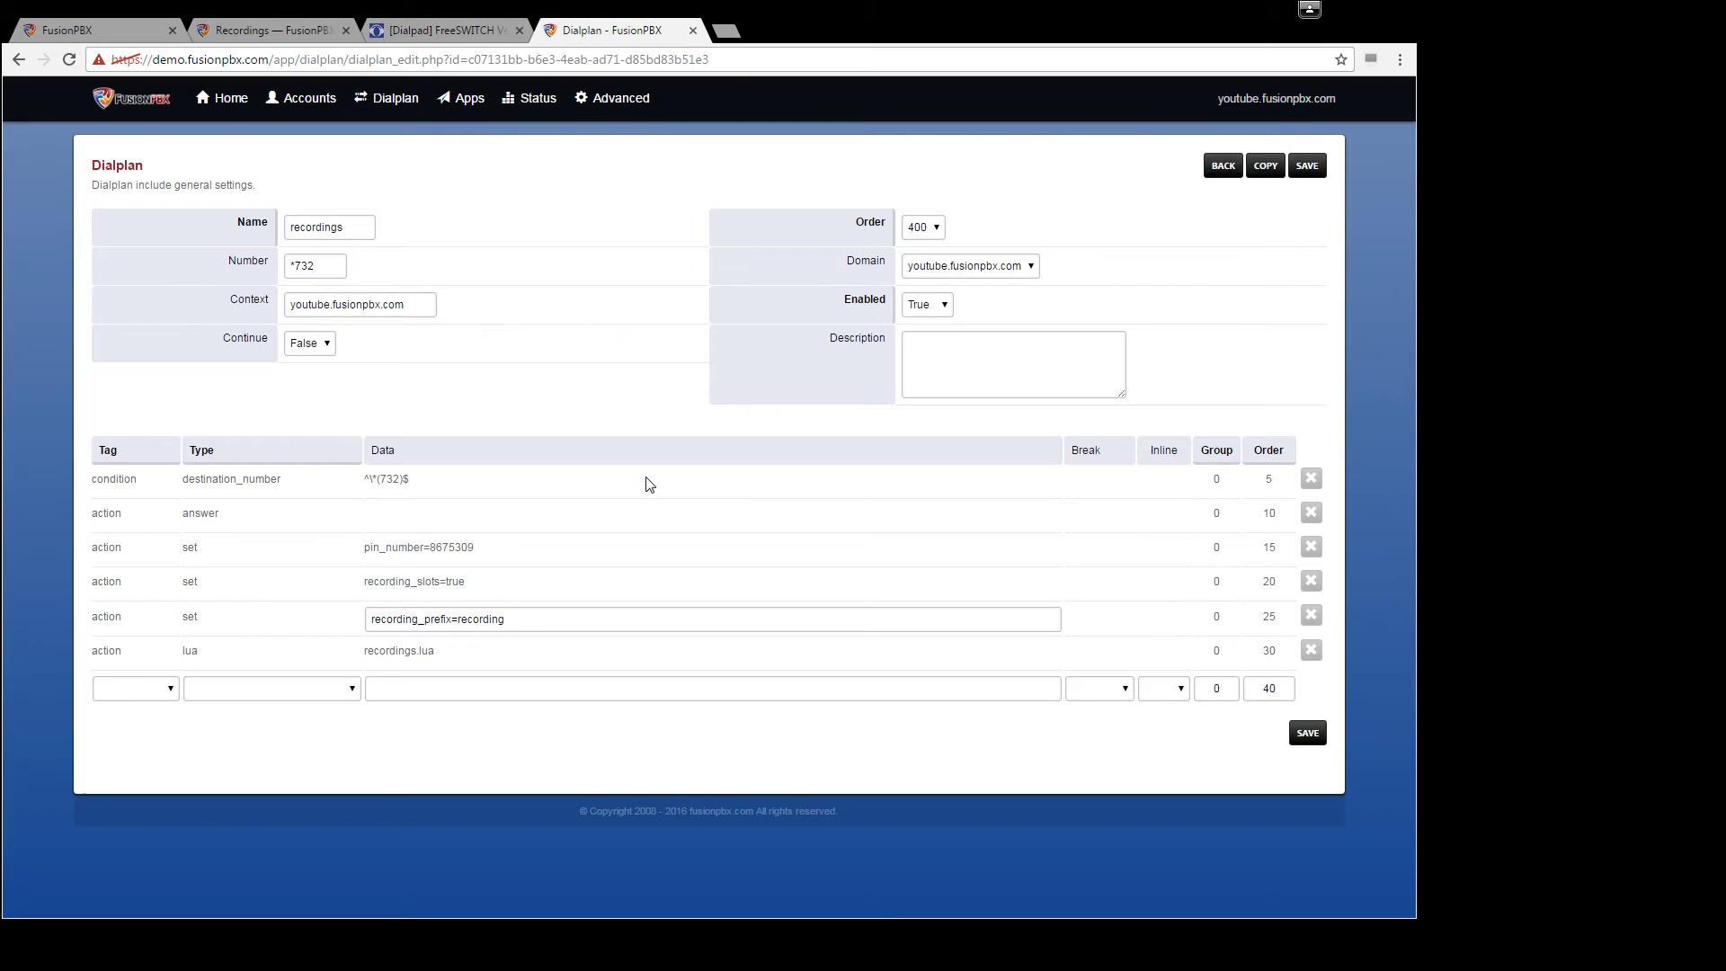